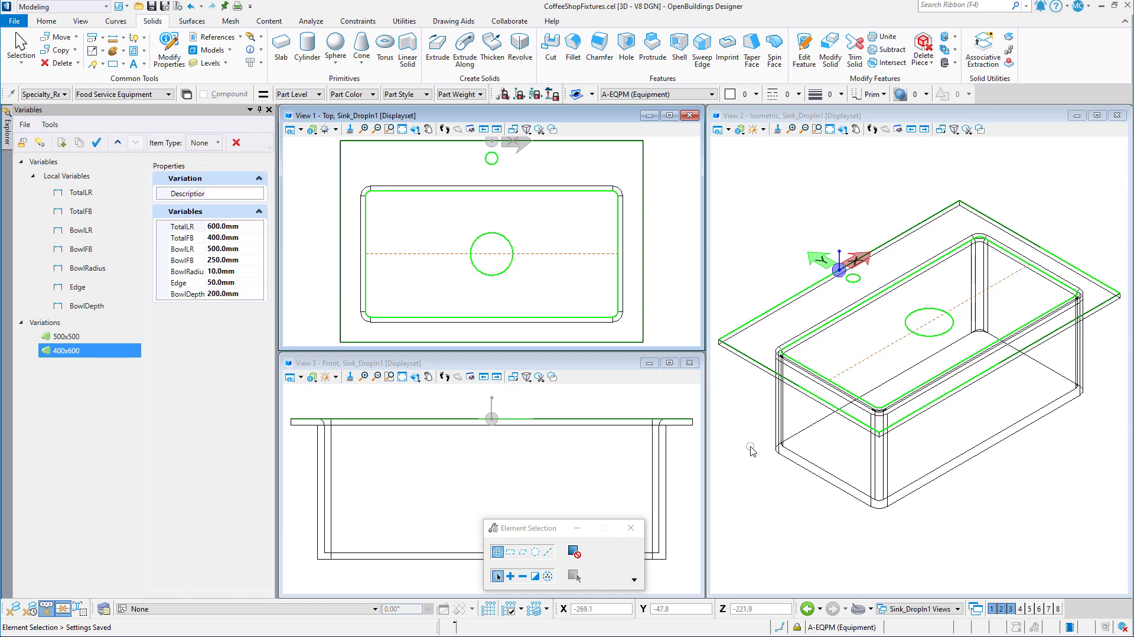
Clear the active family and part, and make Default the active level
left_click(63, 95)
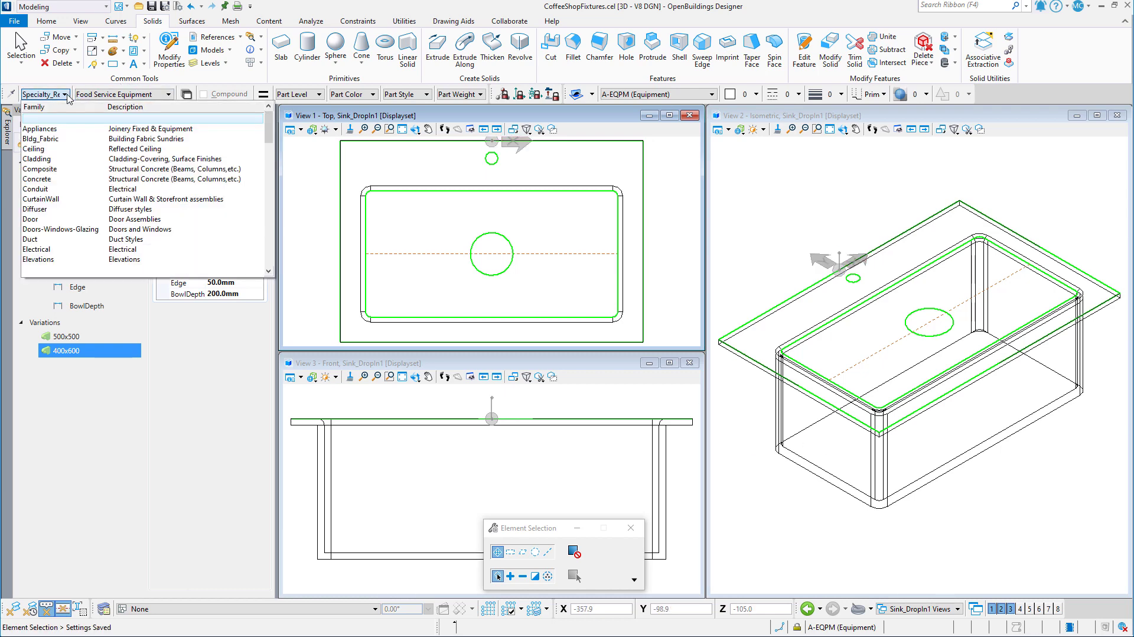
left_click(73, 121)
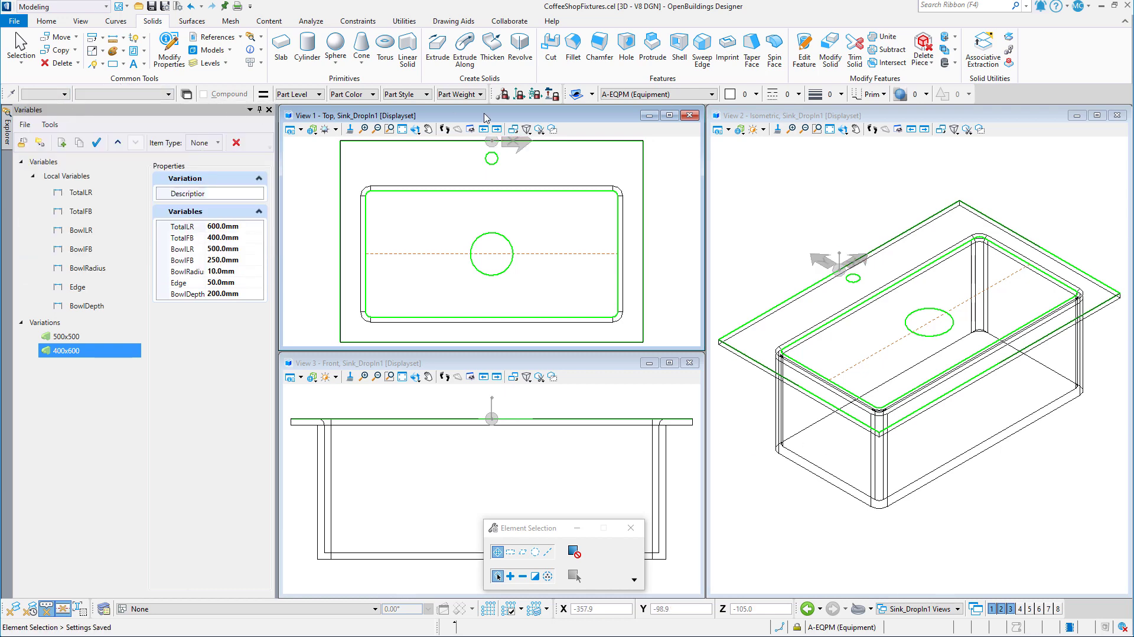
left_click(635, 96)
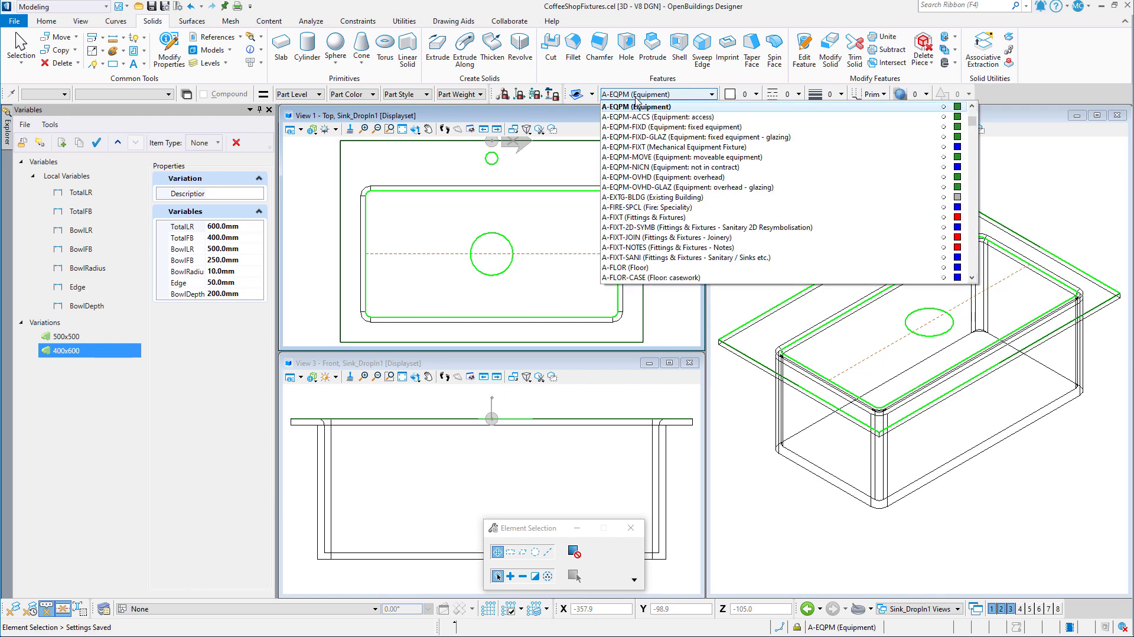
scroll(631, 239, "down", 15)
left_click(628, 278)
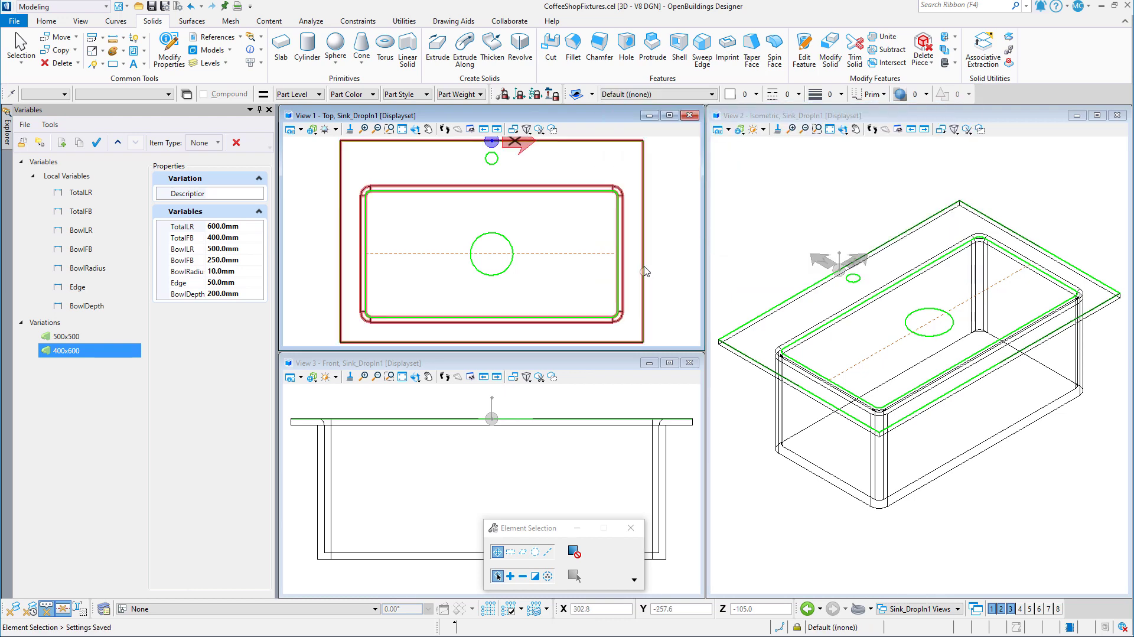
Set the active color to 13 and the active element class to Construction
left_click(757, 94)
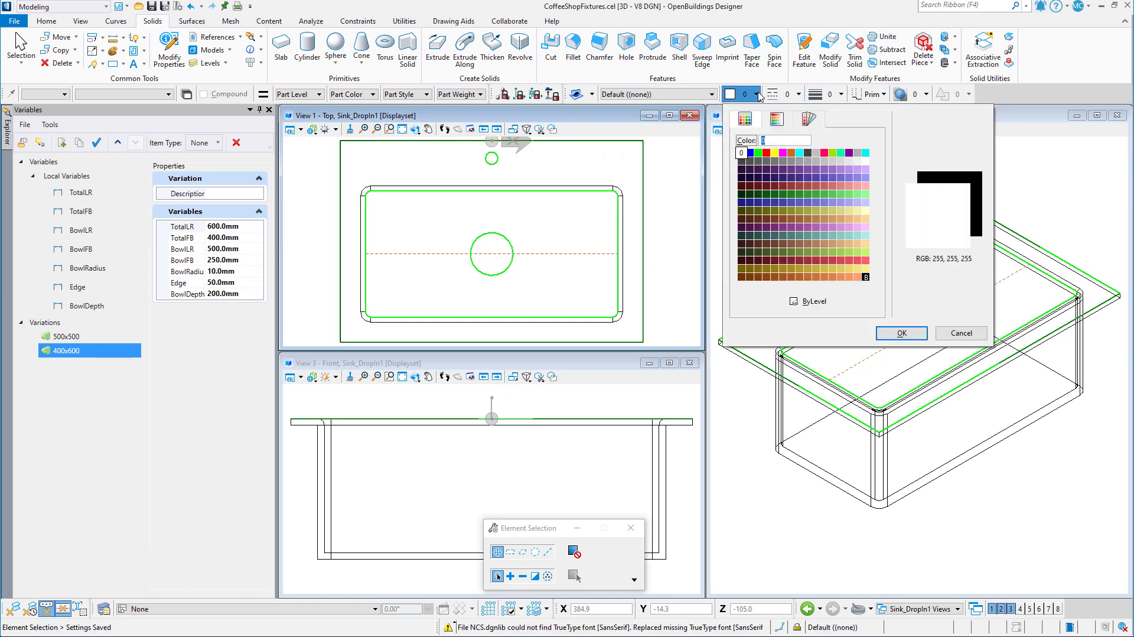
left_click(849, 153)
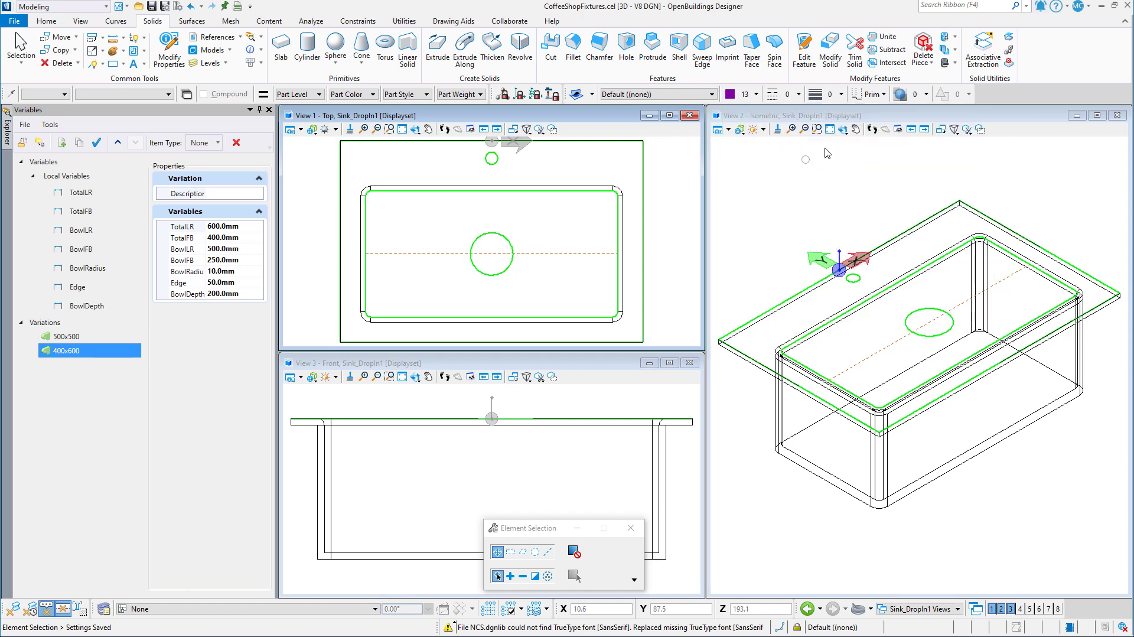
left_click(868, 94)
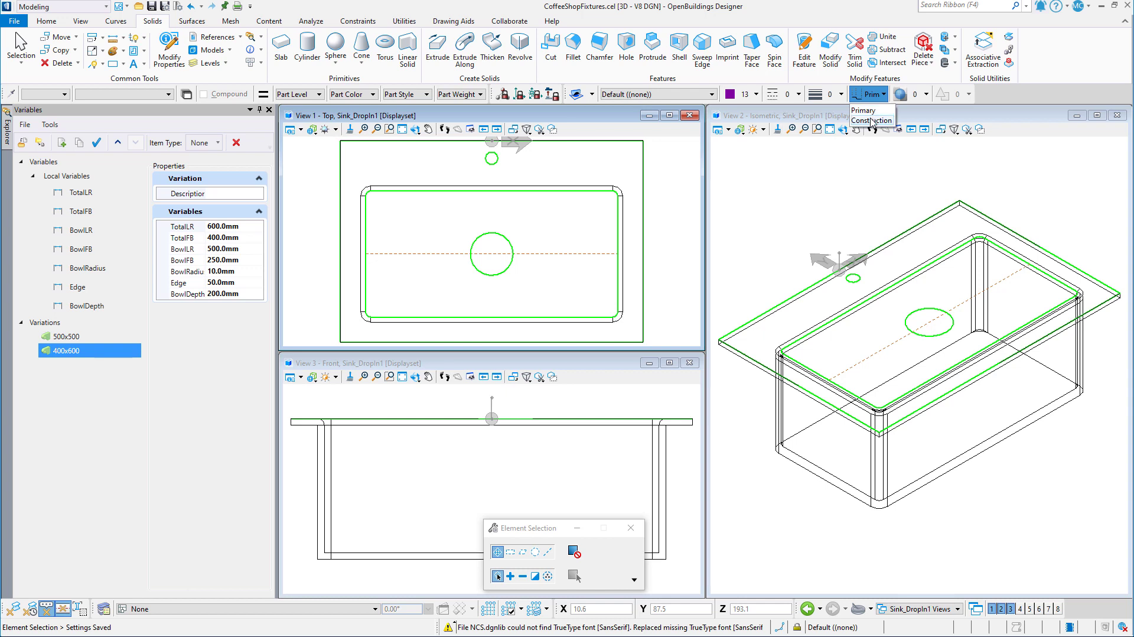
left_click(872, 120)
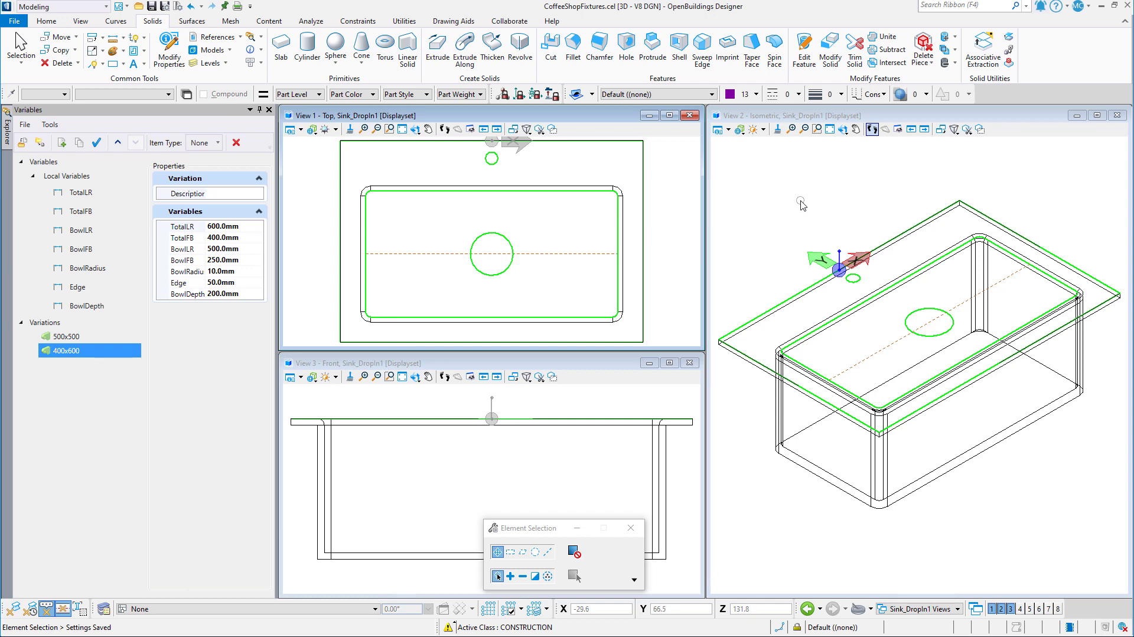
Configure Associative Extraction to create faces on level G-ANNO-NPLT with color 13 and class Construction
left_click(978, 52)
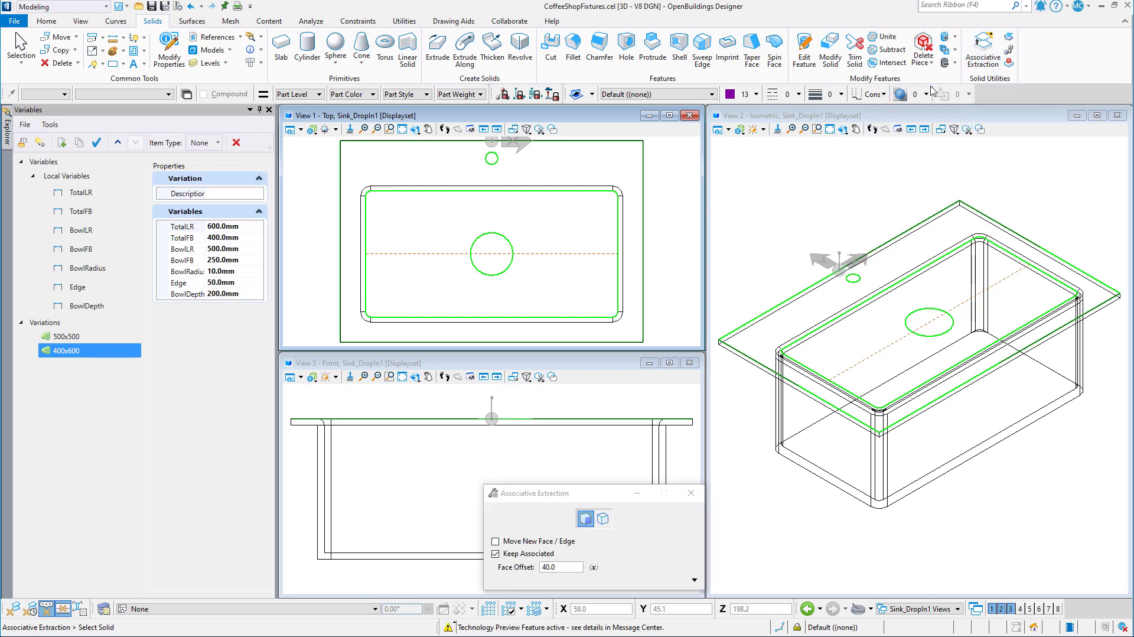
left_click(694, 580)
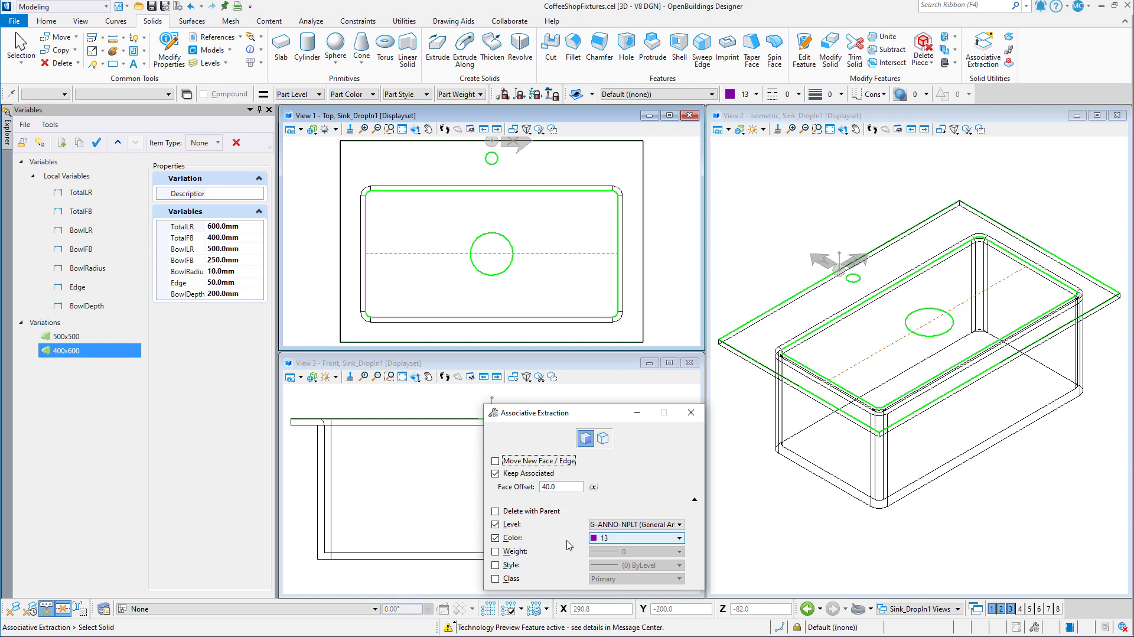
left_click(496, 579)
left_click(607, 578)
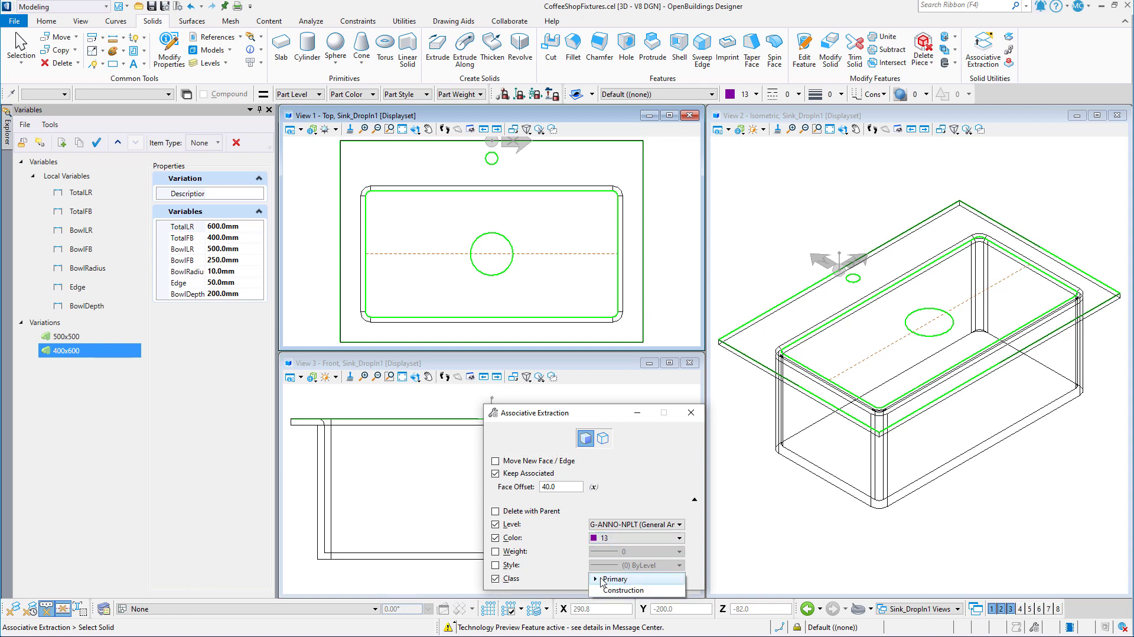
left_click(607, 589)
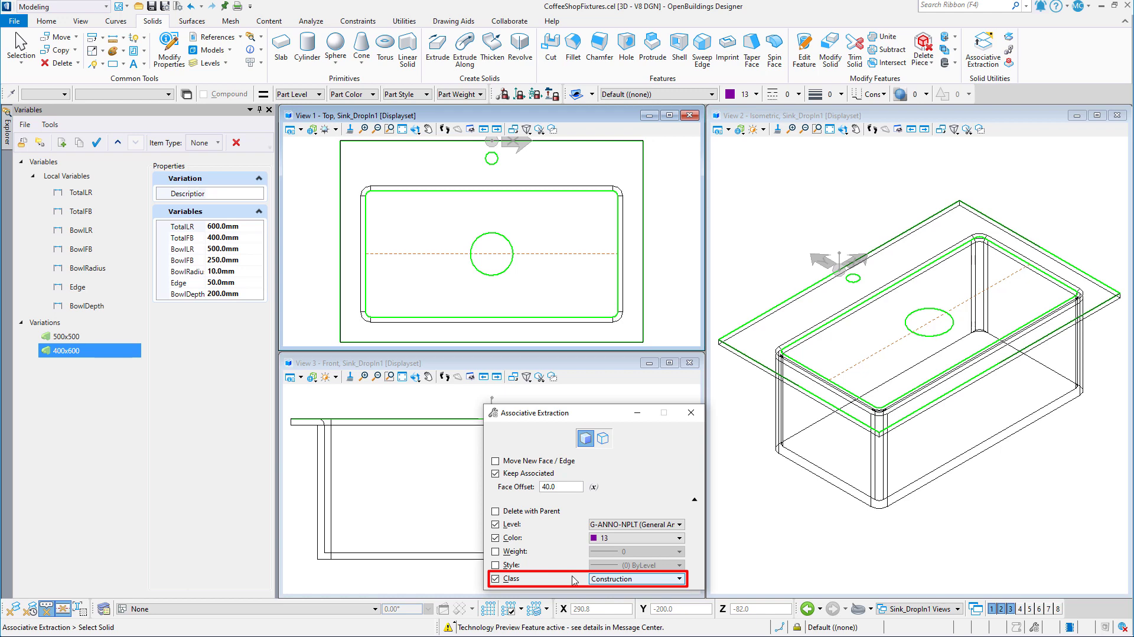
Extract the underside face of the sink bowl as an associated profile with a face offset of 40
left_click(843, 130)
left_click(922, 486)
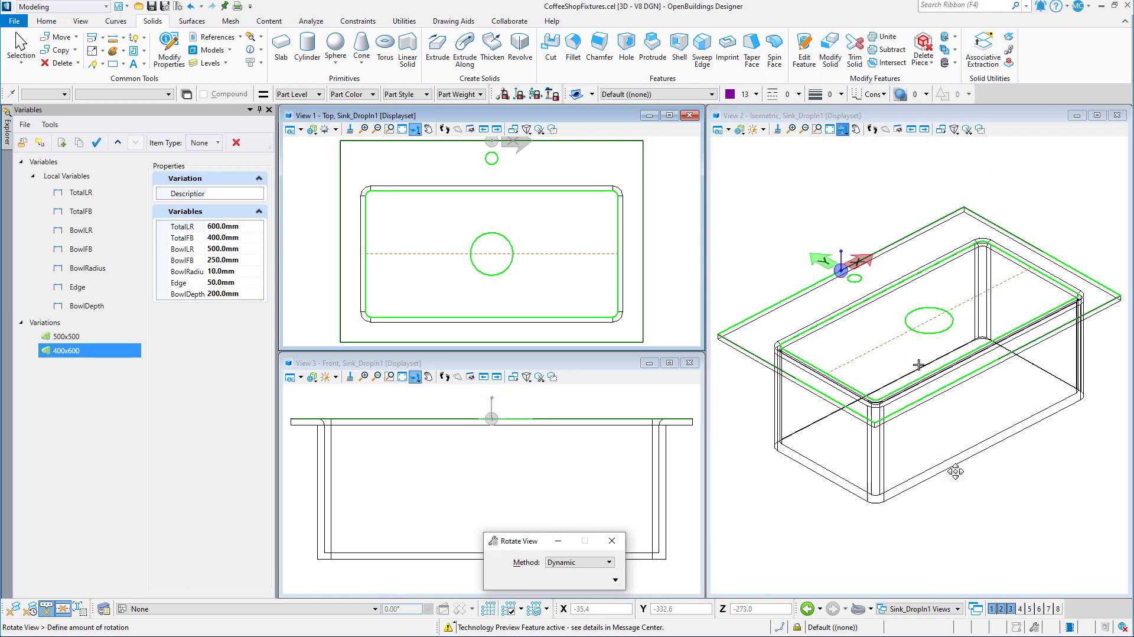
left_click(953, 338)
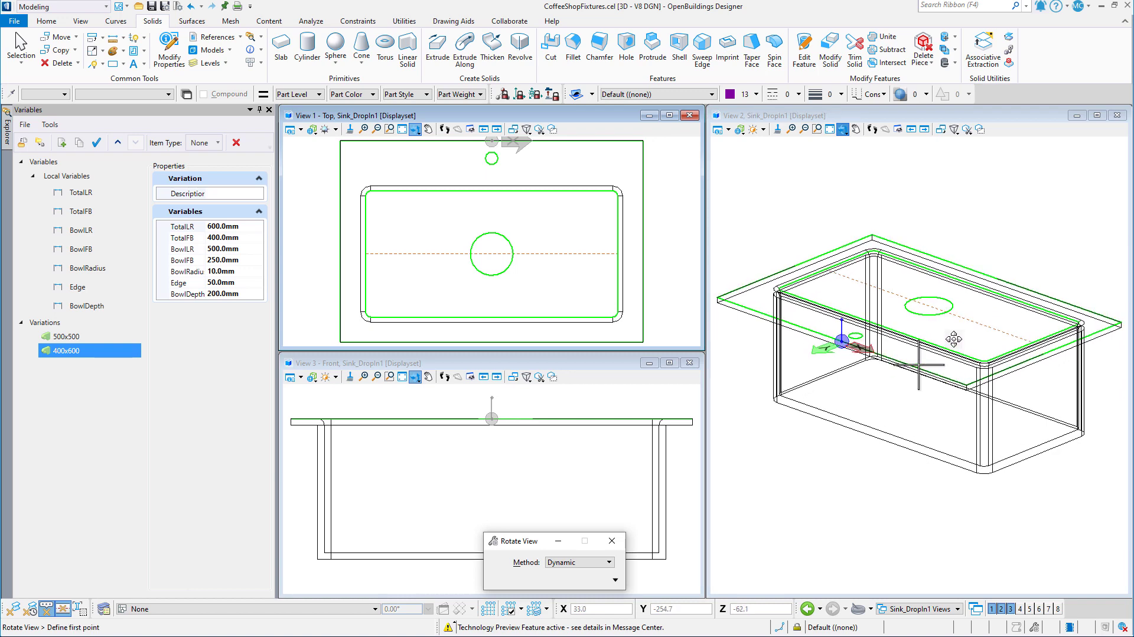
right_click(954, 338)
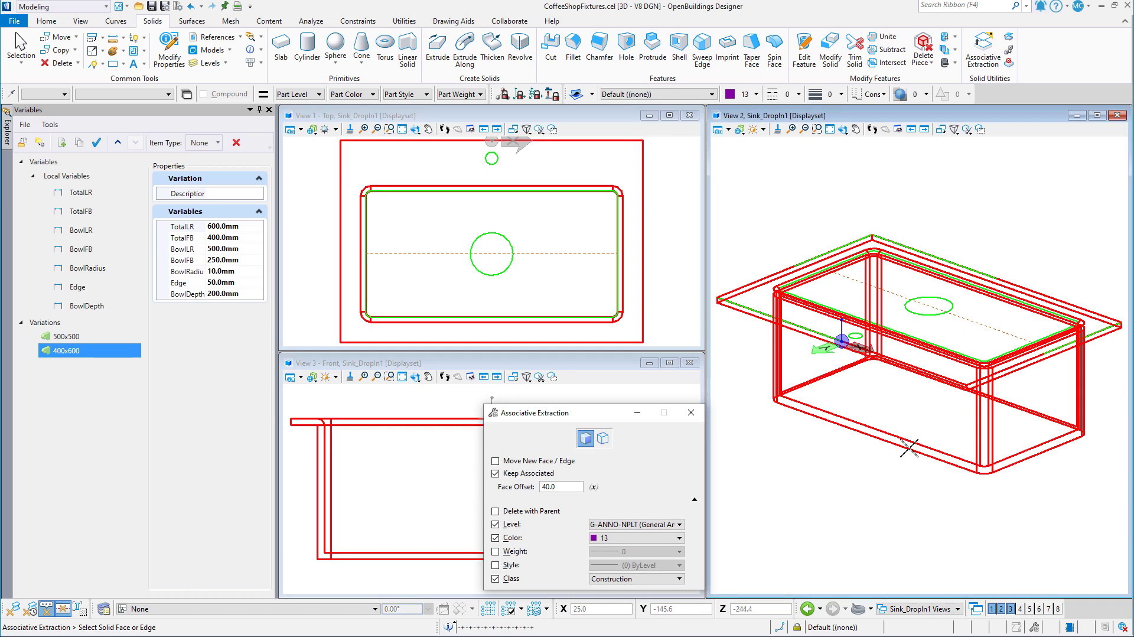
left_click(918, 415)
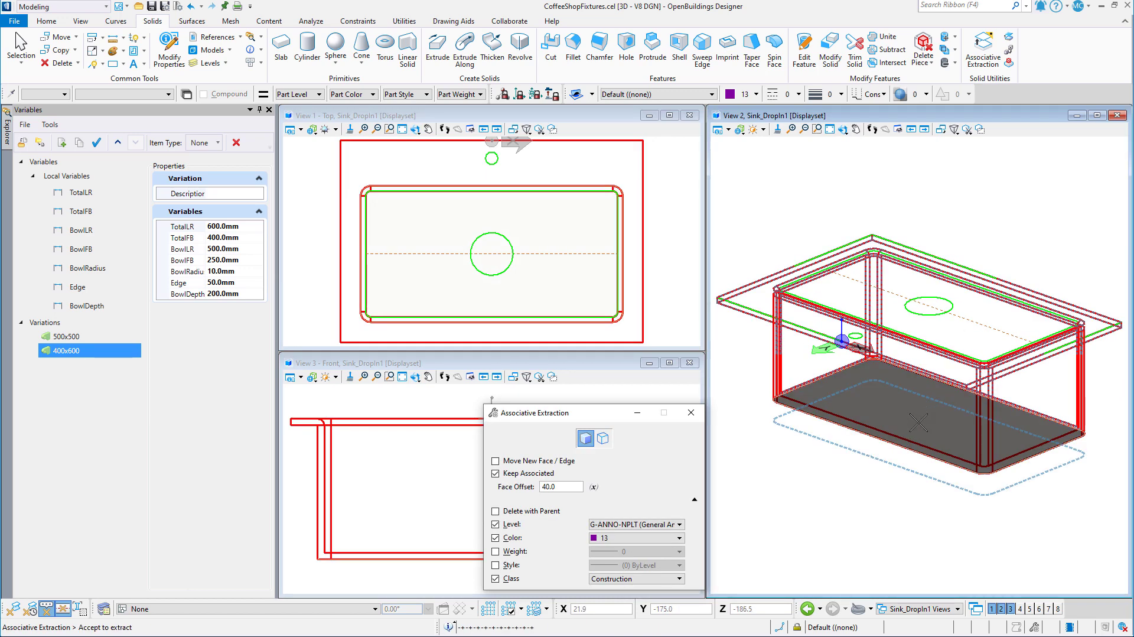
left_click(809, 489)
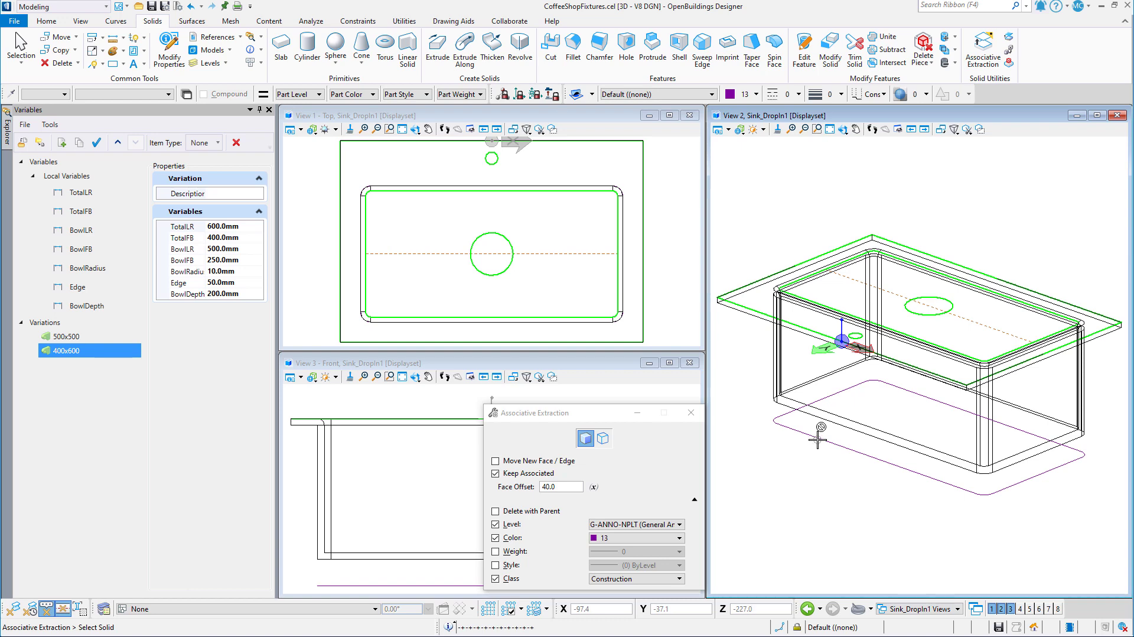
Return the rotated view to isometric and set up a parametric Solid by Extrusion using the active attributes
left_click(843, 135)
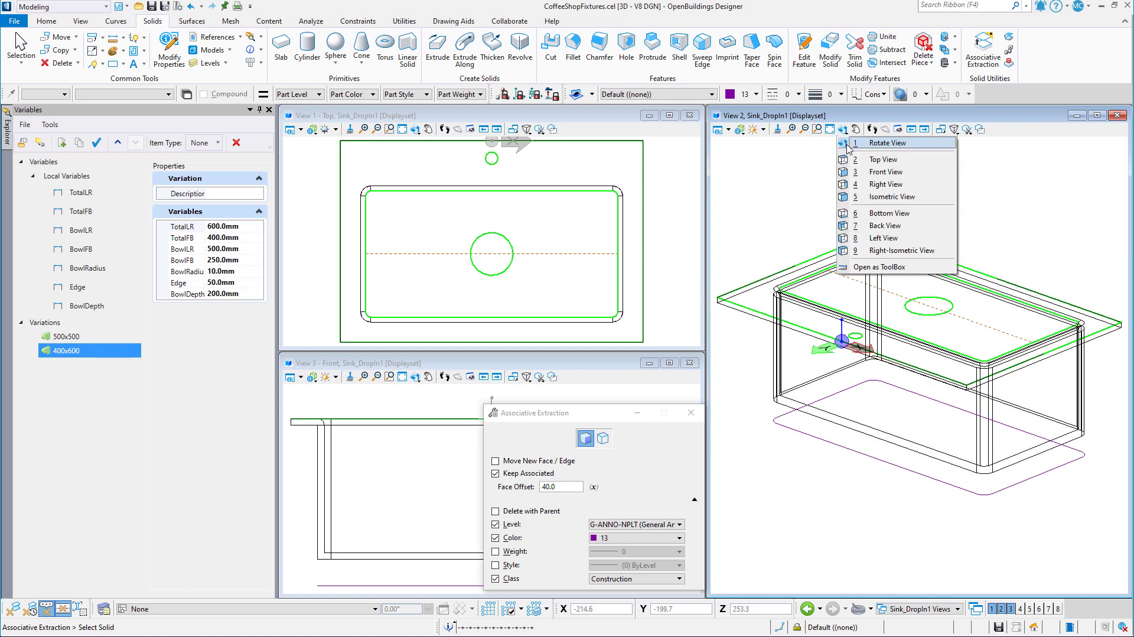
left_click(859, 197)
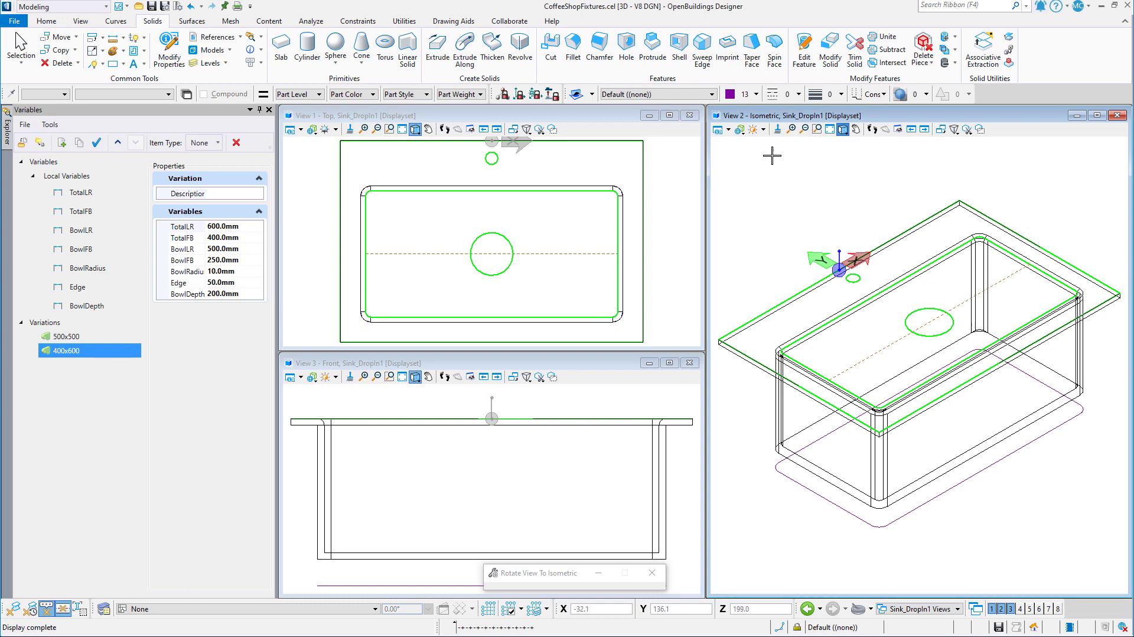
left_click(439, 50)
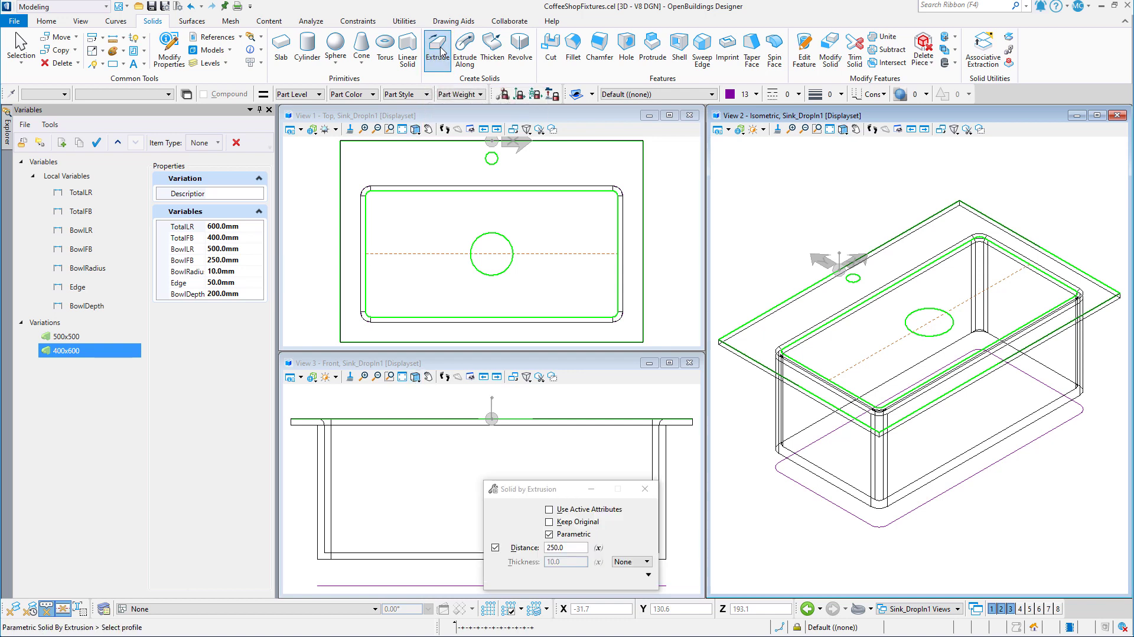
left_click(549, 509)
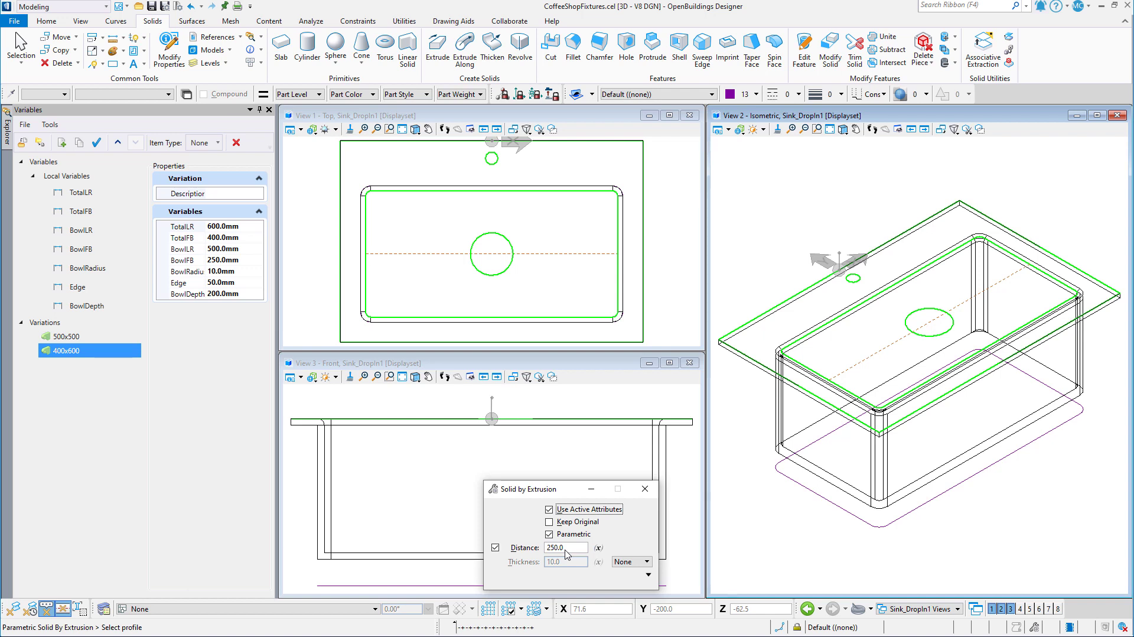
Drive the extrusion distance with a new variable defined by the expression BowlDepth + 50
left_click(599, 548)
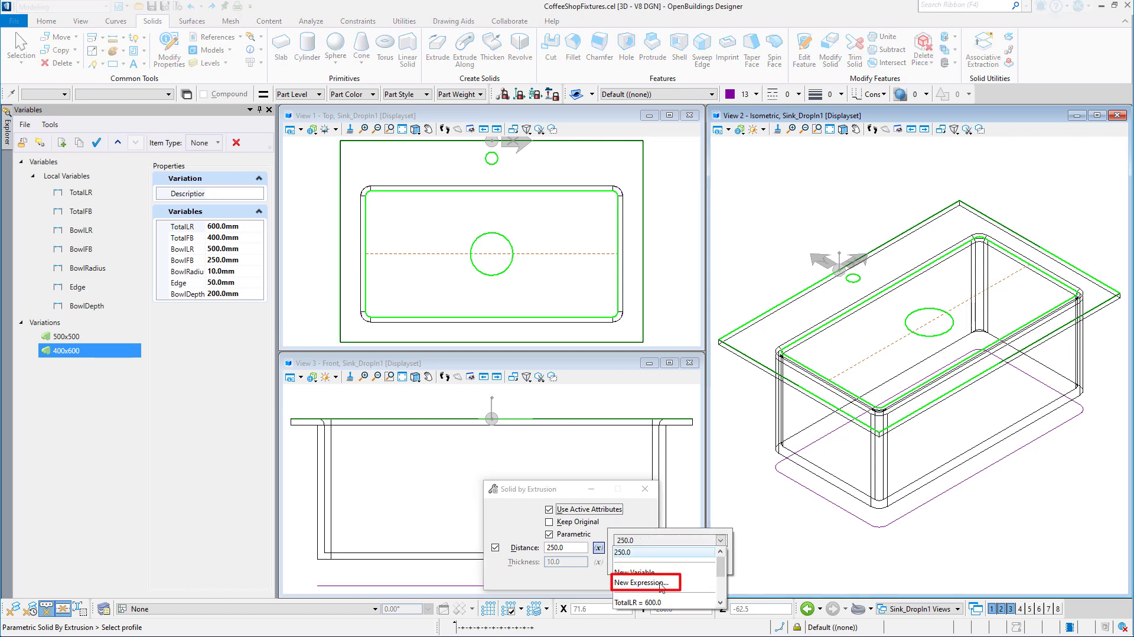
left_click(641, 583)
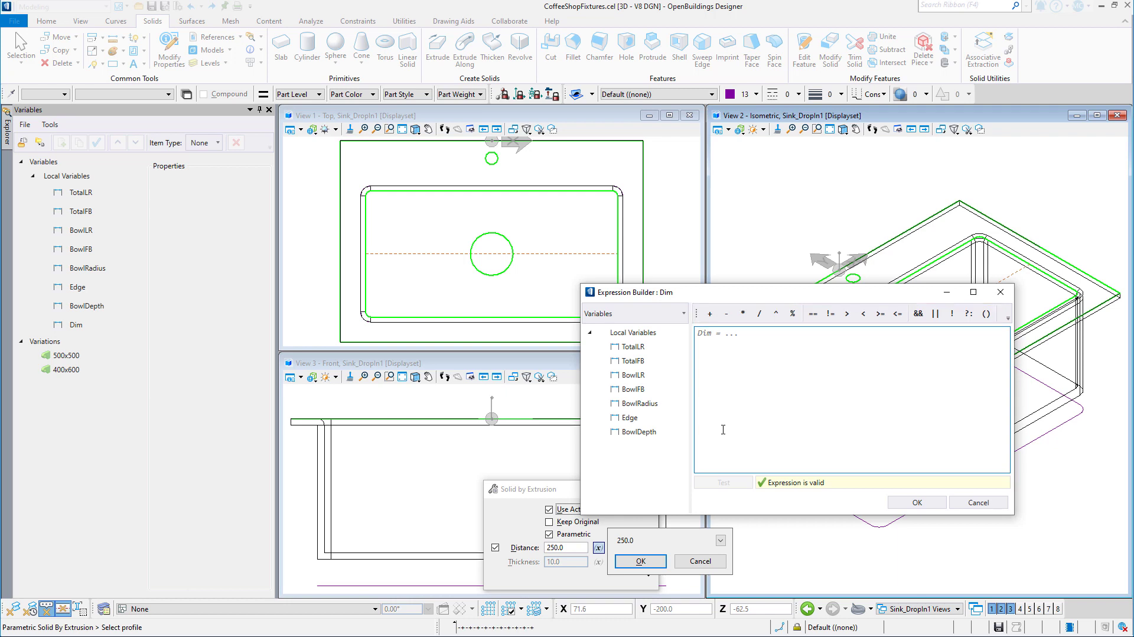
double_click(652, 437)
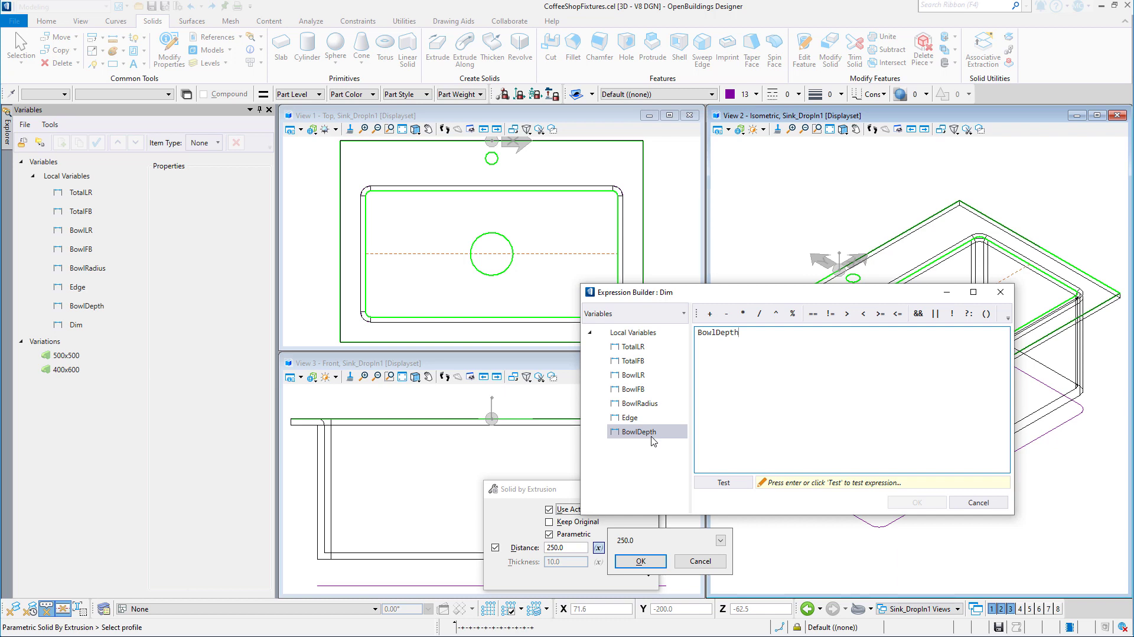
left_click(710, 313)
type("50")
left_click(743, 483)
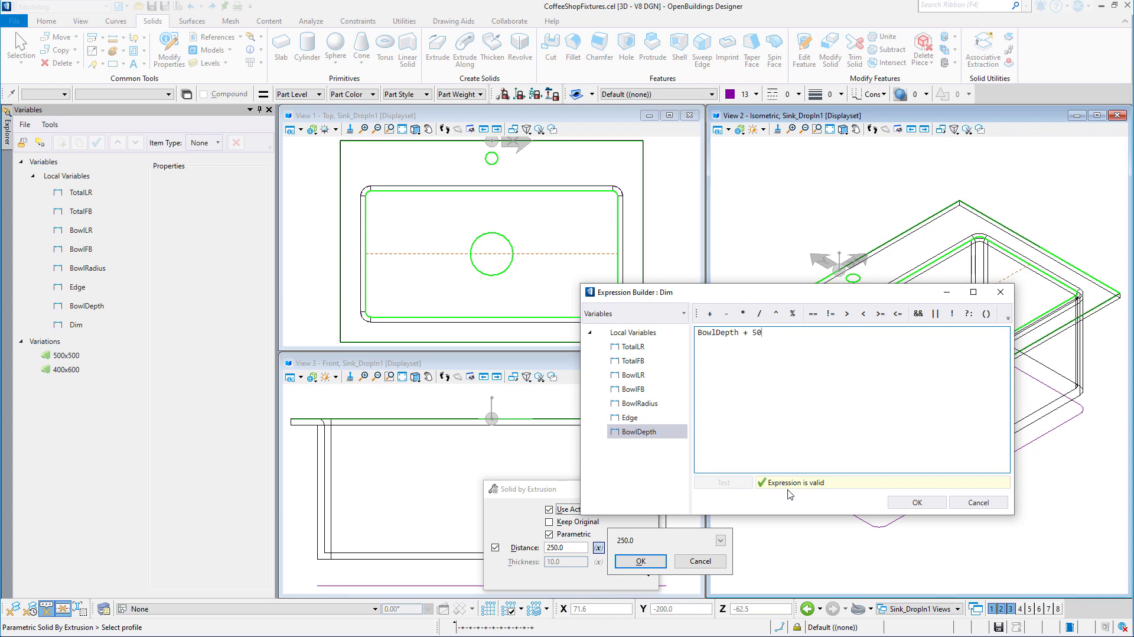
left_click(917, 503)
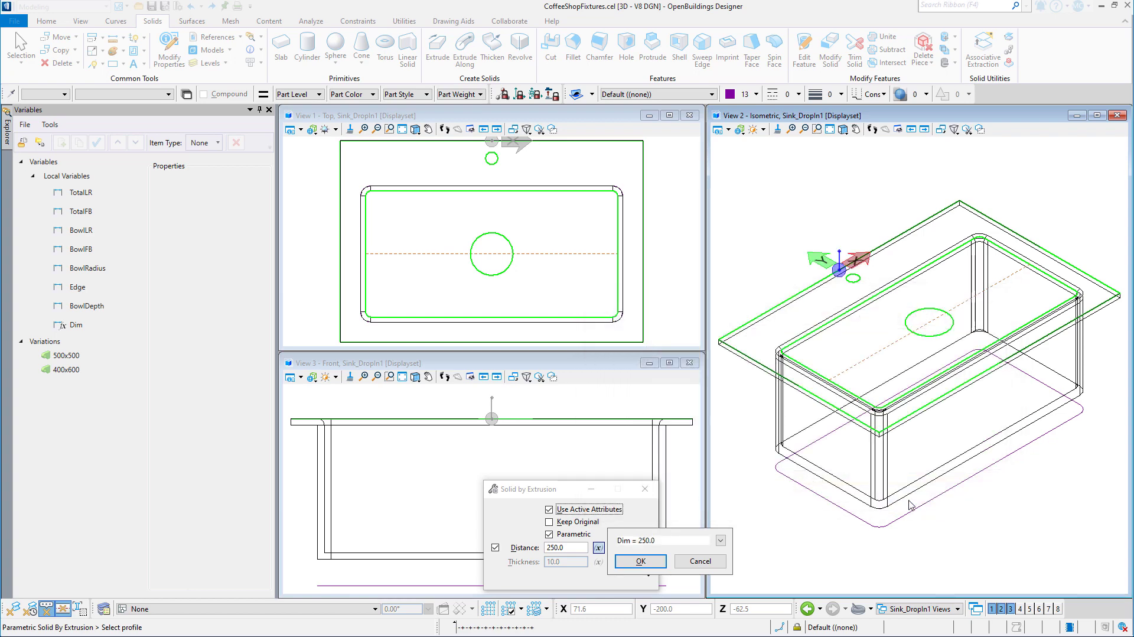
left_click(659, 562)
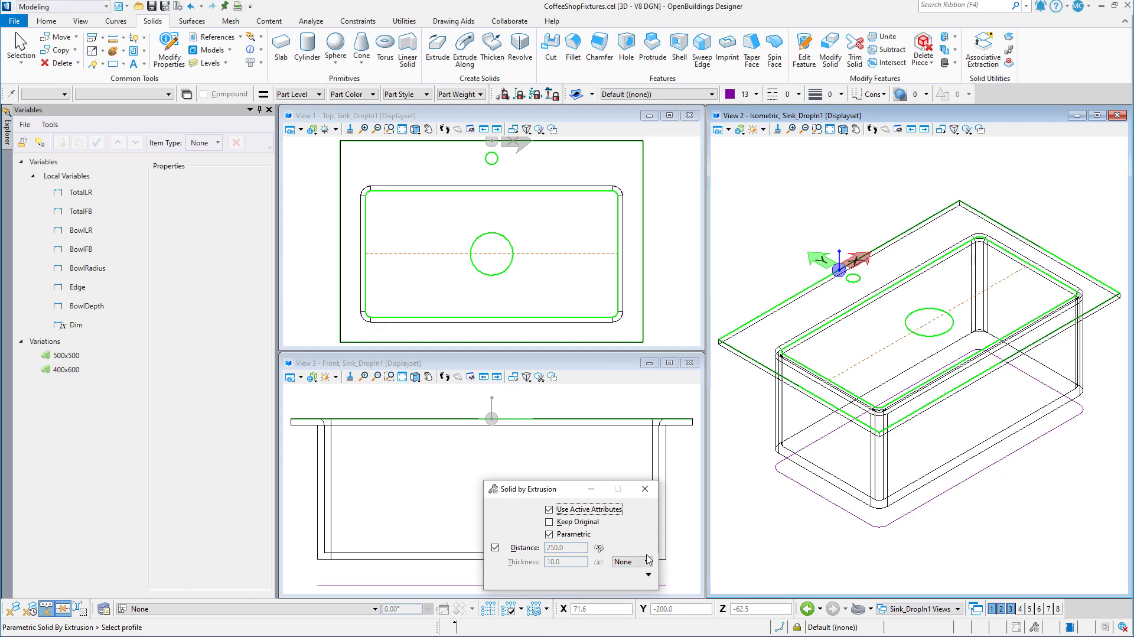
Extrude the offset profile below the bowl orthogonally upward by the expression-driven distance
left_click(648, 574)
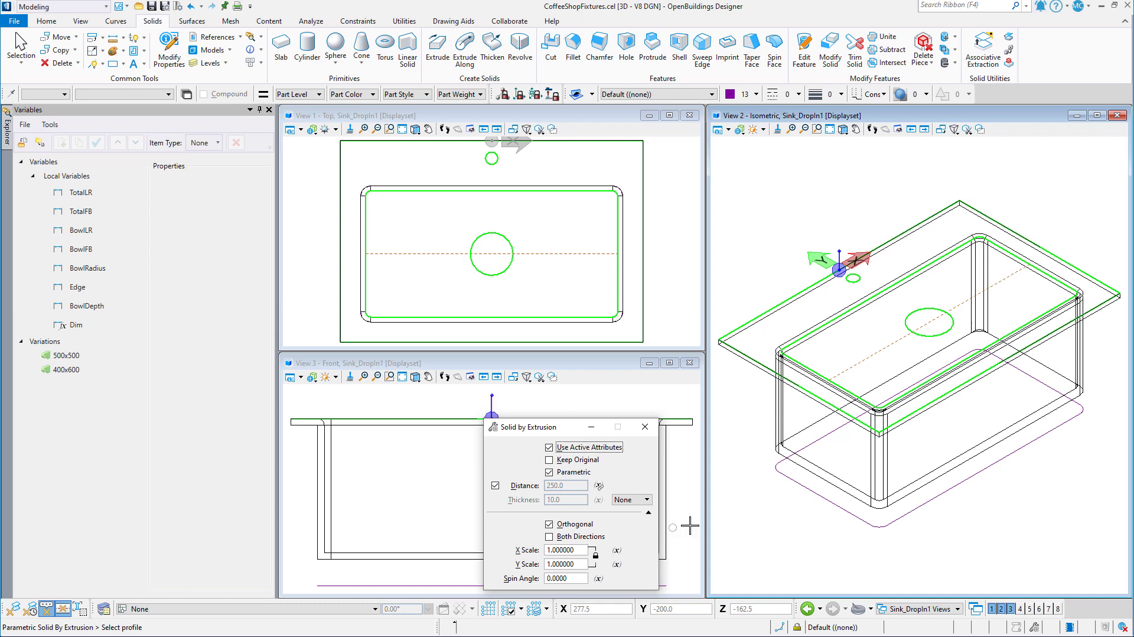
left_click(818, 494)
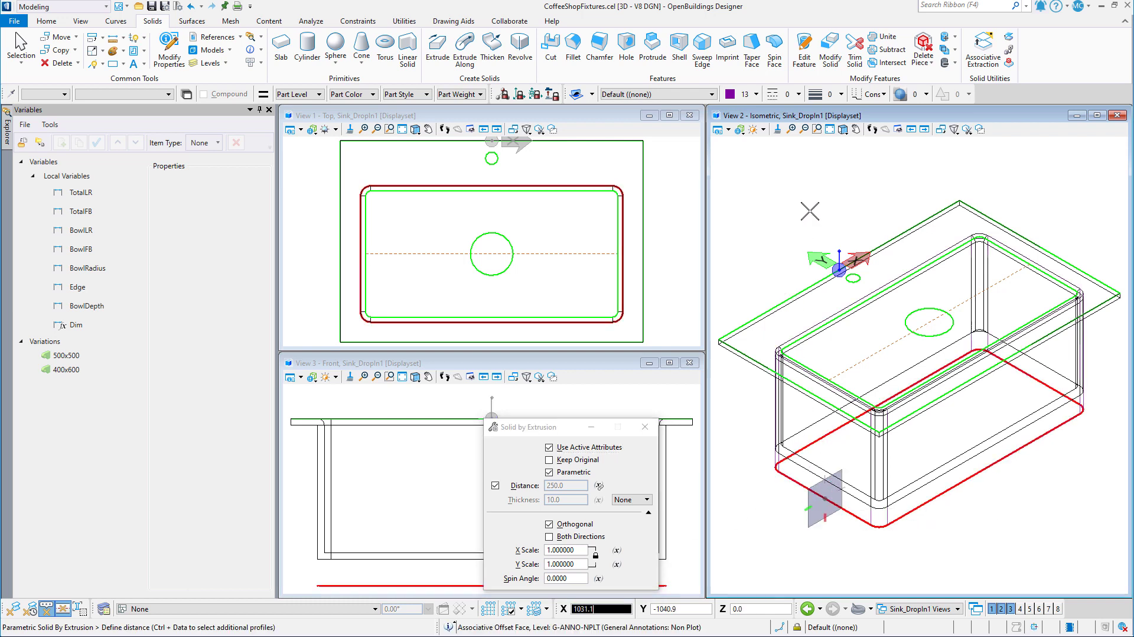
right_click(779, 541)
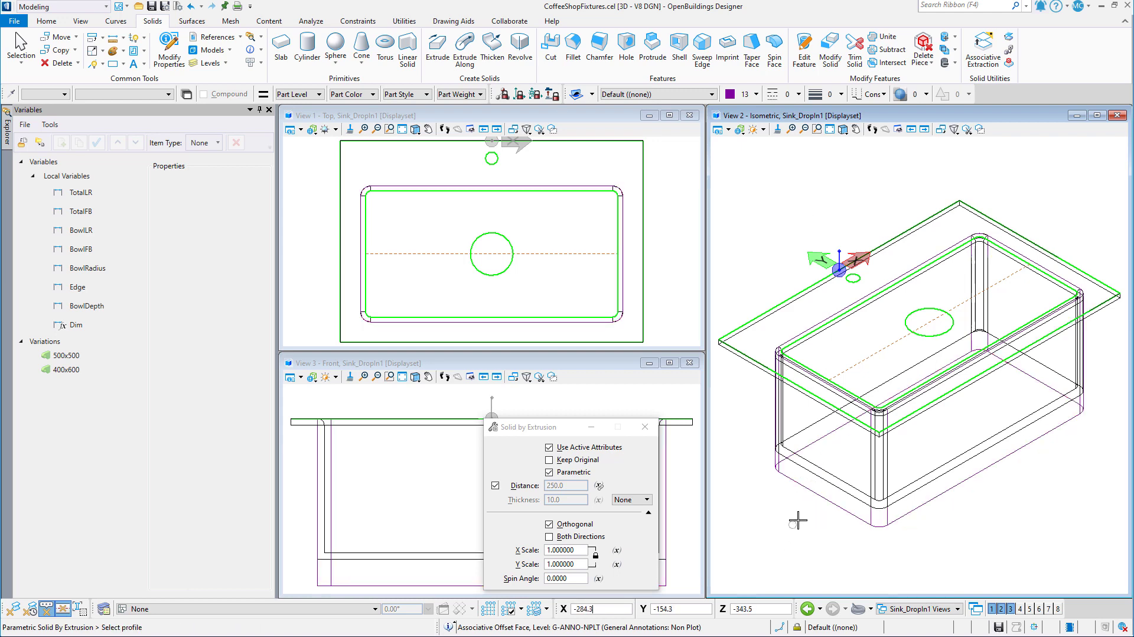
left_click(645, 427)
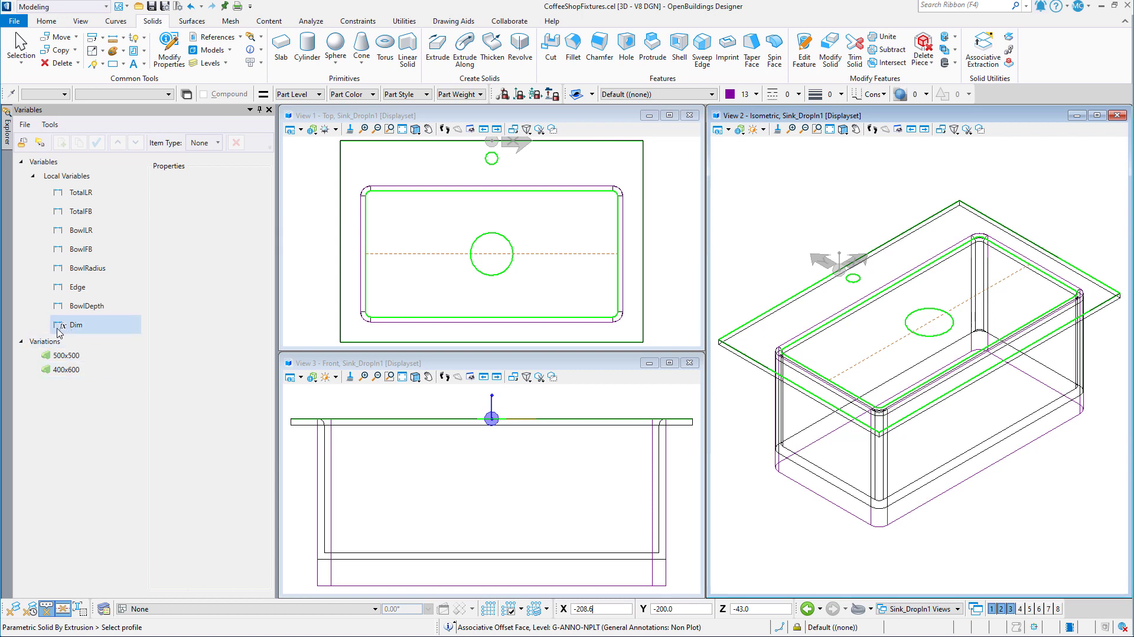
Rename the Dim variable as CutDepth and dismiss the extrusion settings
left_click(77, 328)
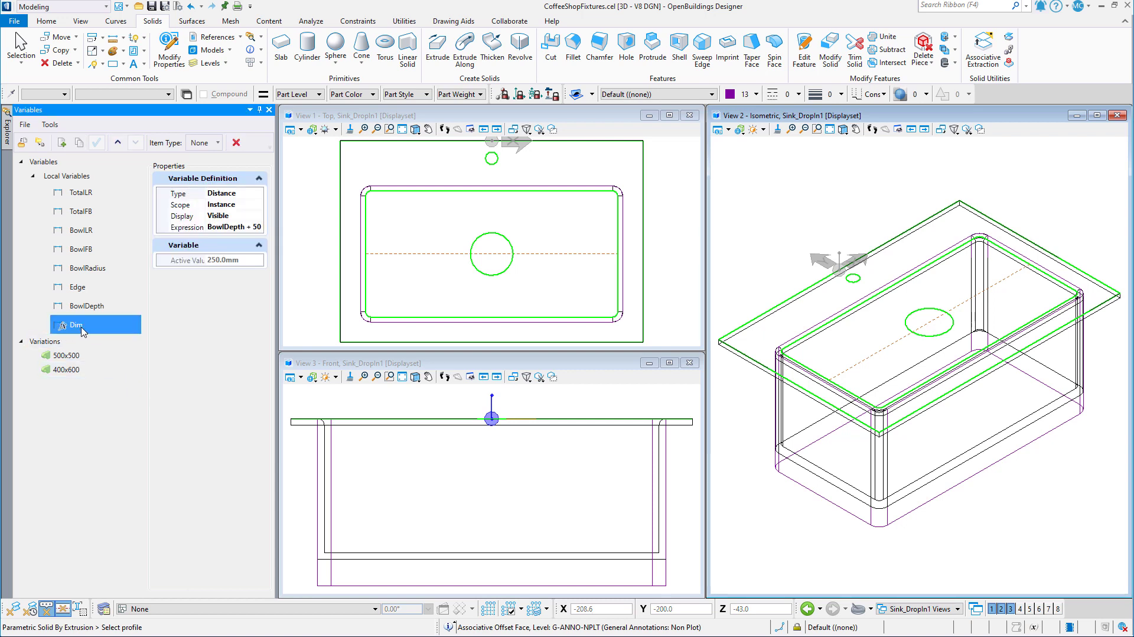
left_click(83, 328)
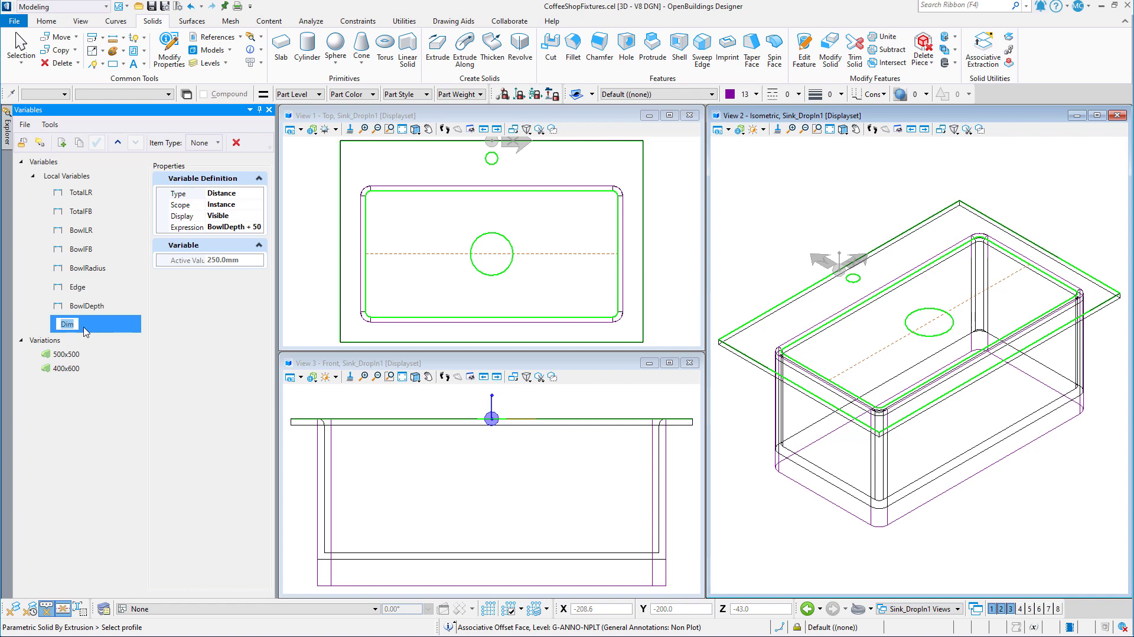
type("CutDepth")
key("Return")
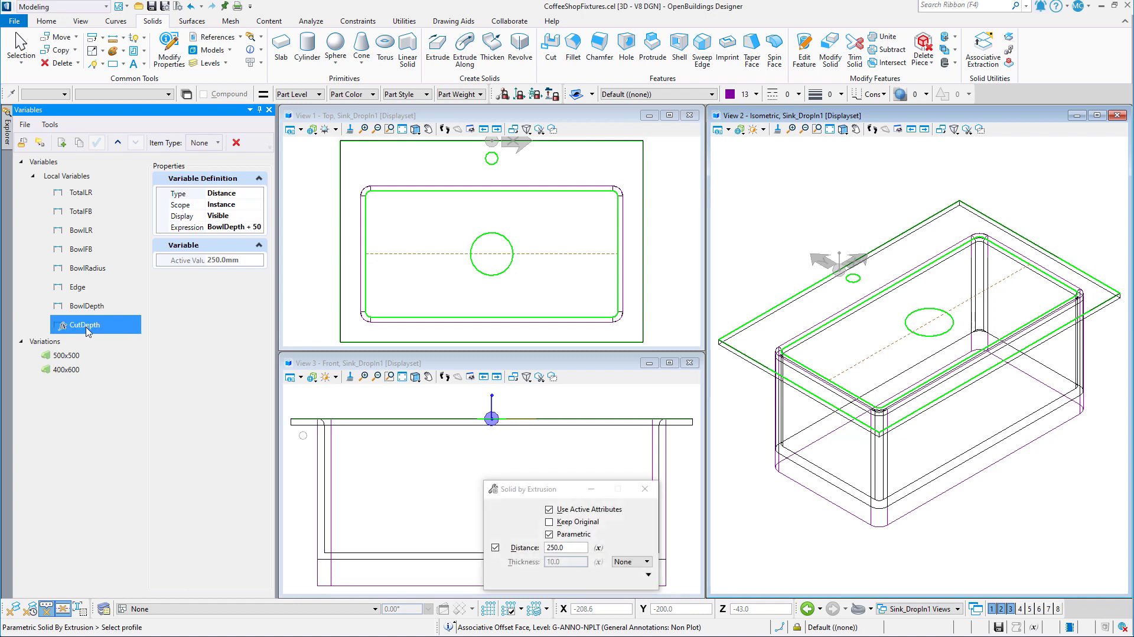
left_click(645, 488)
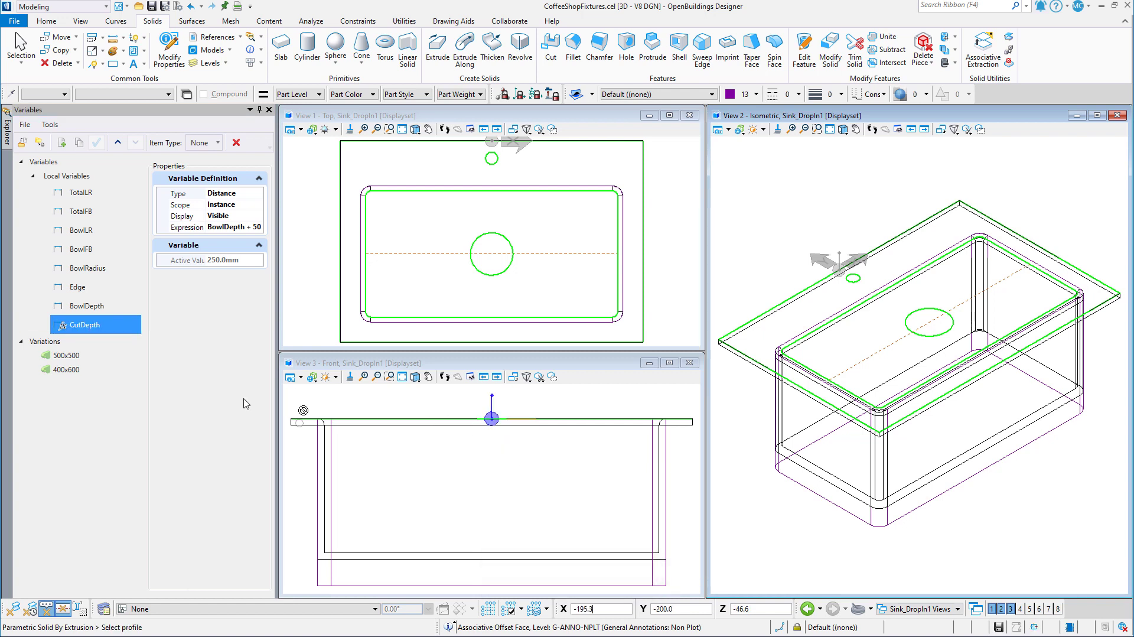
Test the parametric sink by applying the 500x500 variation and switching back to 400x600
left_click(91, 358)
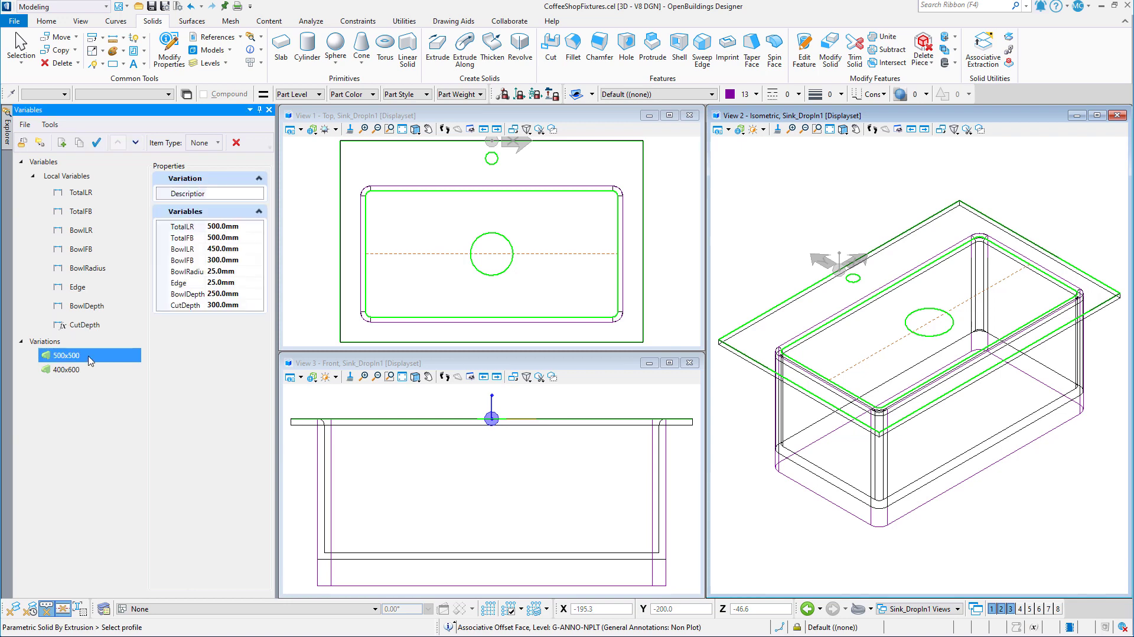
left_click(95, 144)
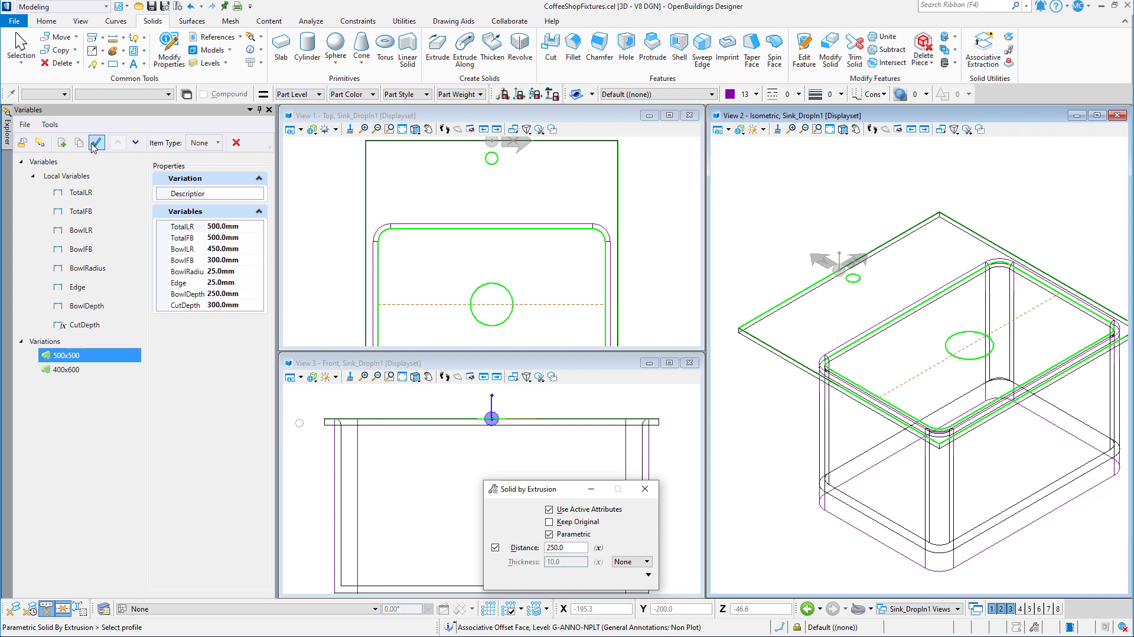
left_click(67, 369)
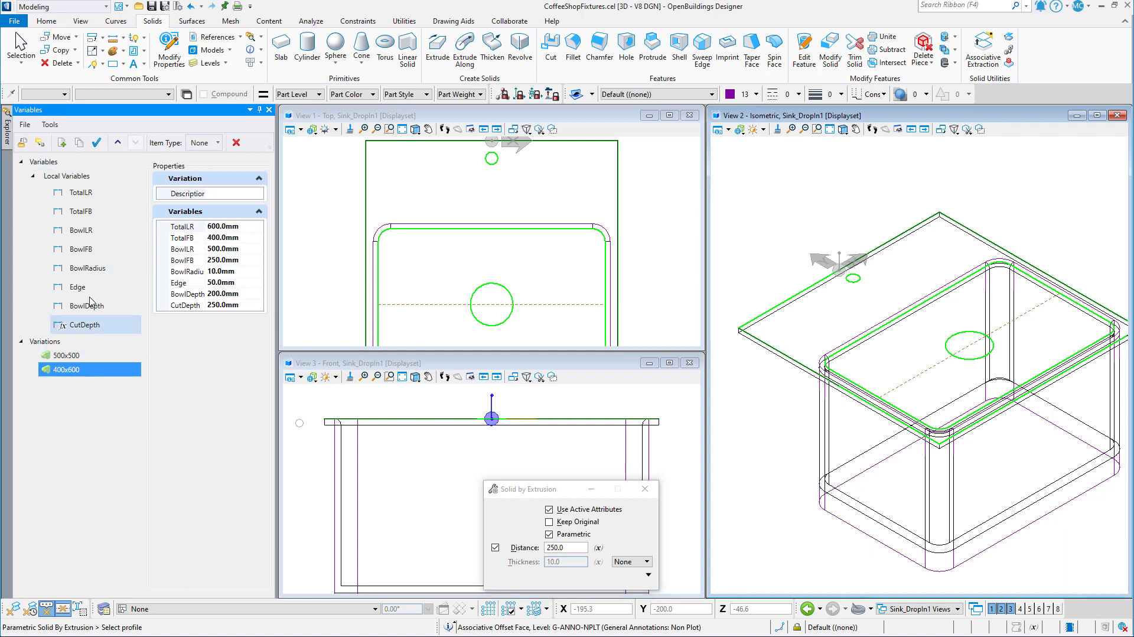
left_click(97, 143)
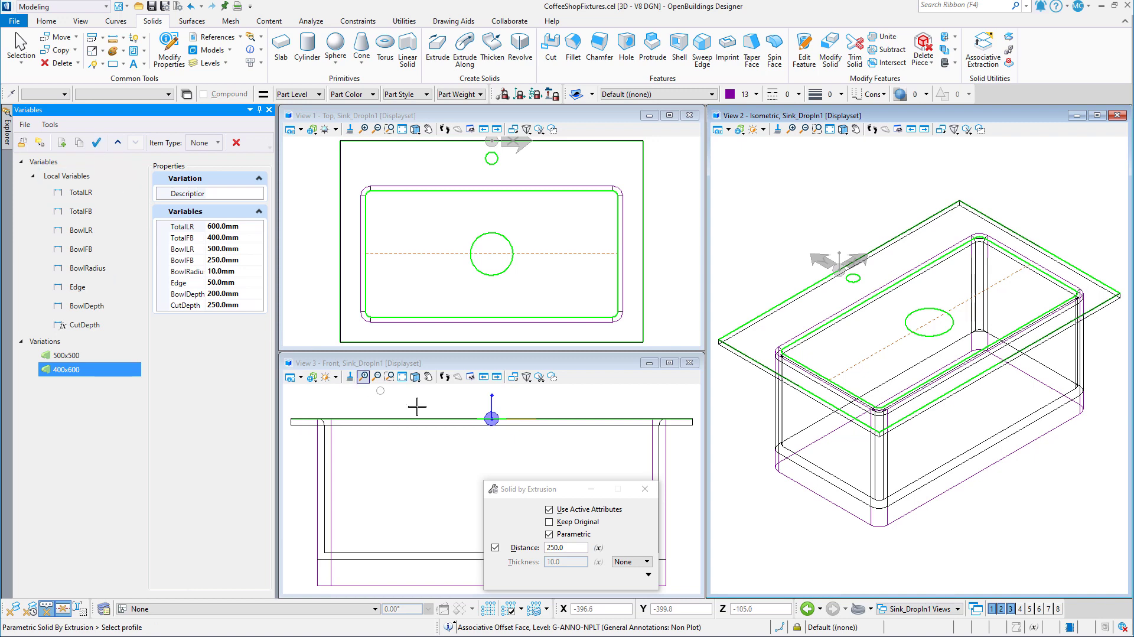
left_click(643, 490)
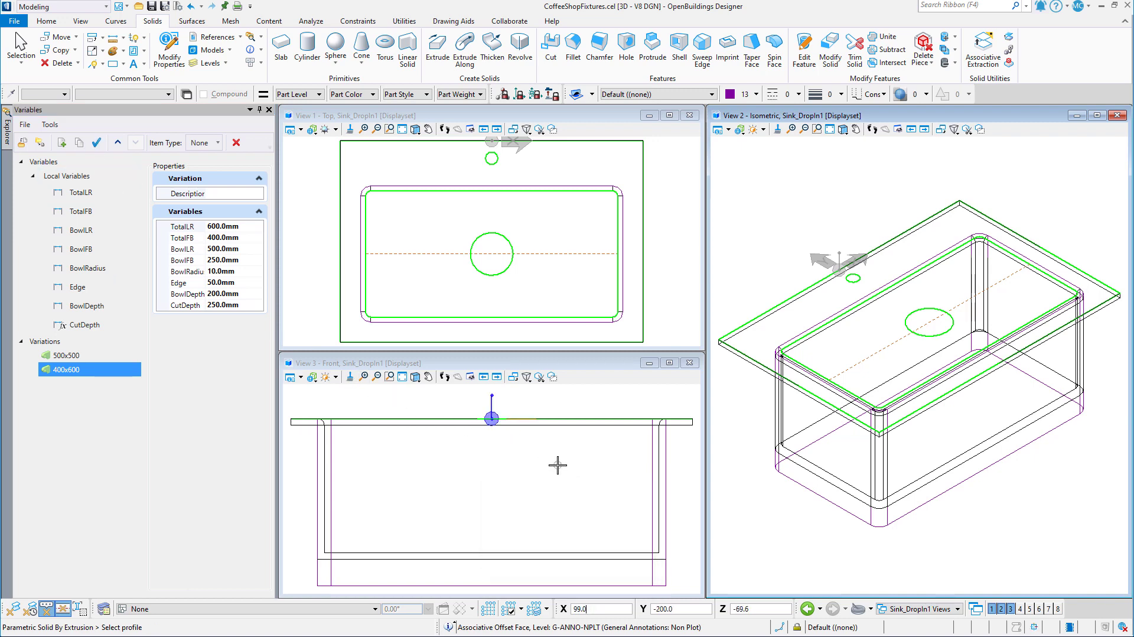